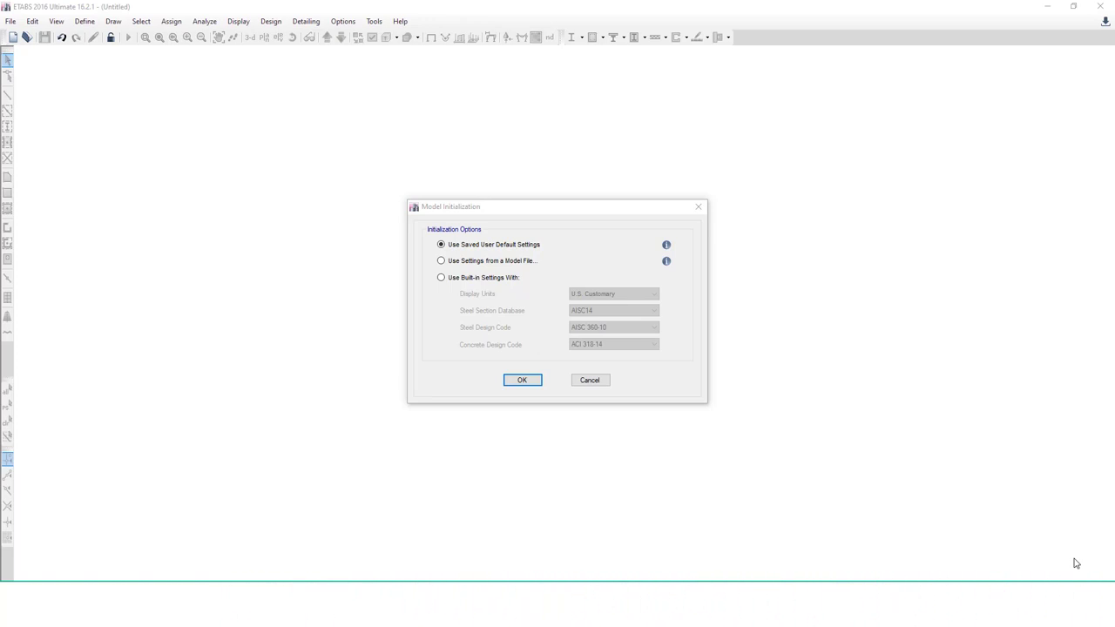
Initialize the new model with the built-in settings to reach the quick templates.
click(509, 278)
click(524, 380)
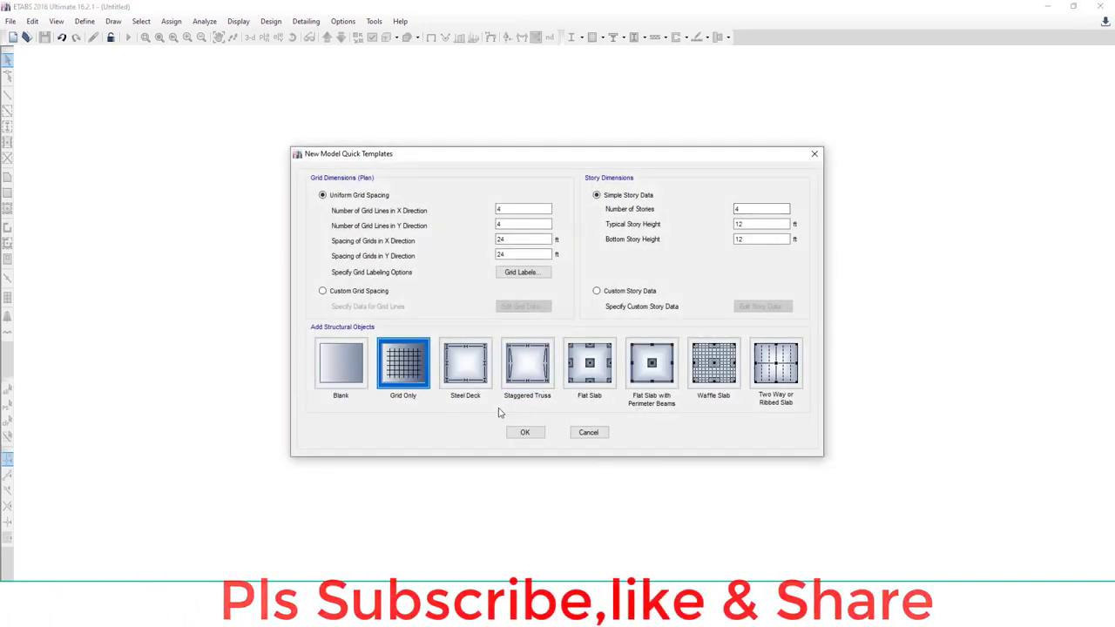
Generate a 4-story flat slab with perimeter beams model on a 4×4, 24 ft grid.
mouse_move(296, 179)
mouse_down()
mouse_move(276, 443)
mouse_move(375, 488)
mouse_move(762, 500)
mouse_move(941, 426)
mouse_move(809, 116)
mouse_move(272, 106)
mouse_up()
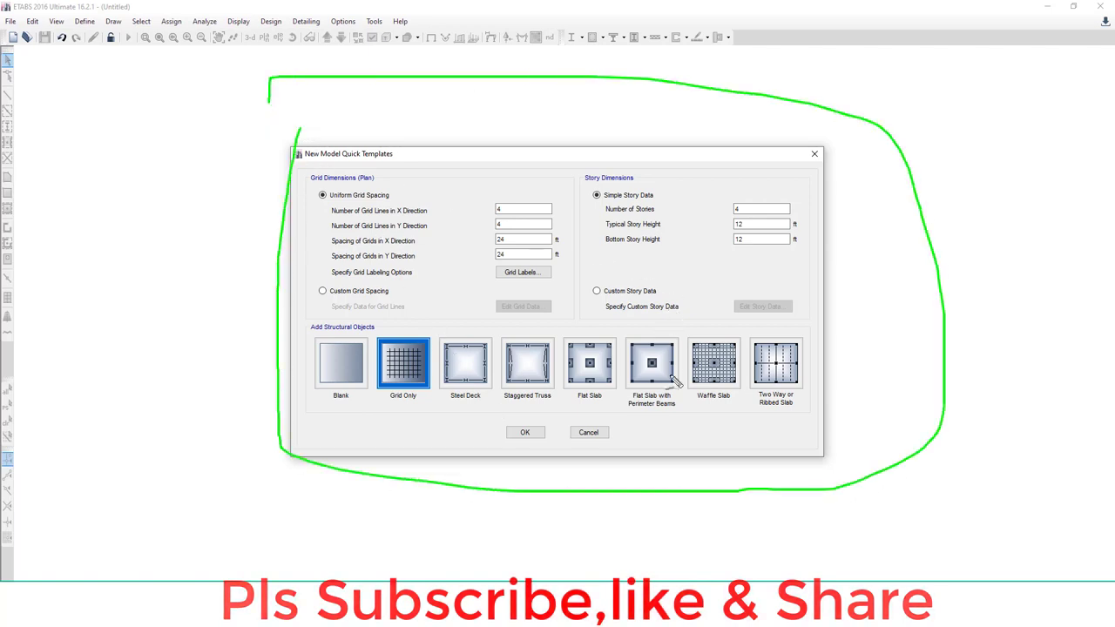
mouse_move(348, 408)
mouse_down()
mouse_move(804, 408)
mouse_move(507, 311)
mouse_up()
mouse_move(433, 319)
mouse_down()
mouse_move(307, 325)
mouse_move(311, 403)
mouse_move(374, 403)
mouse_up()
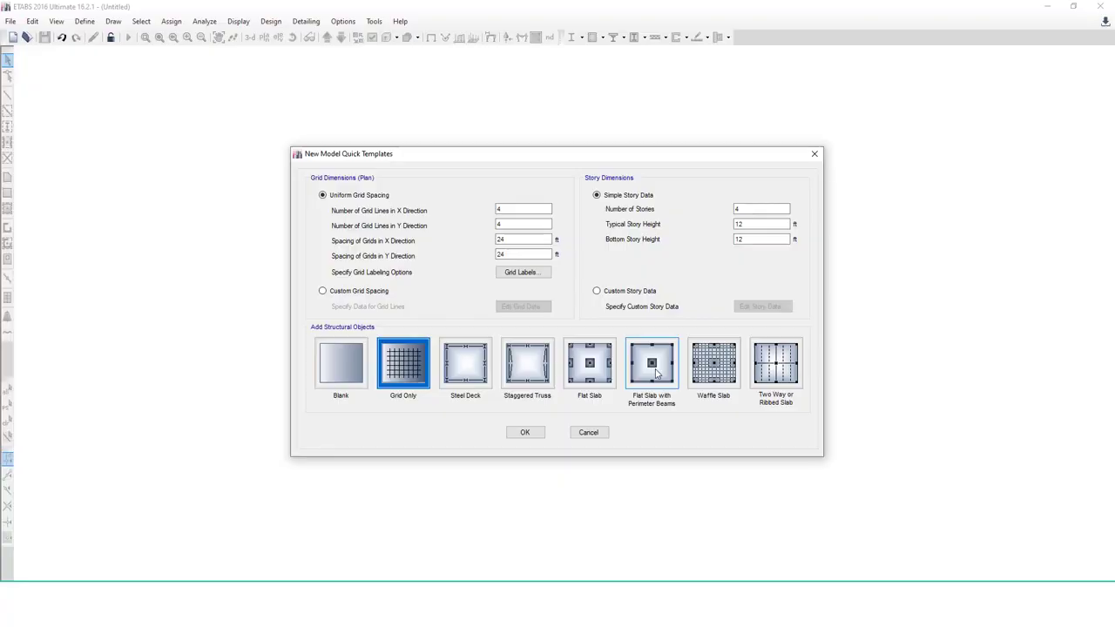
click(526, 438)
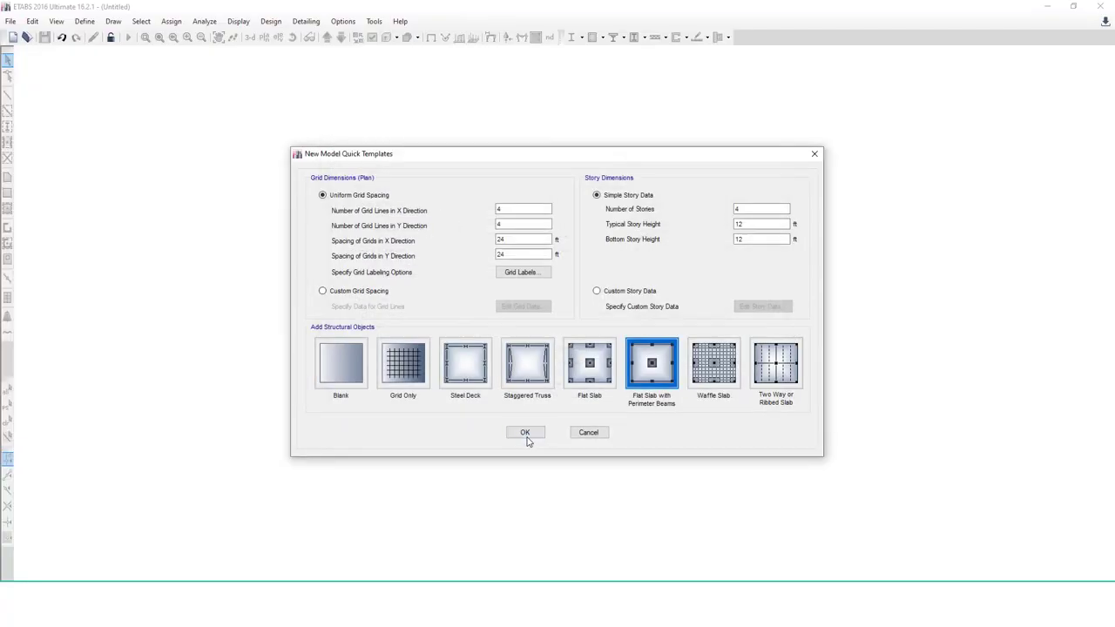
click(526, 433)
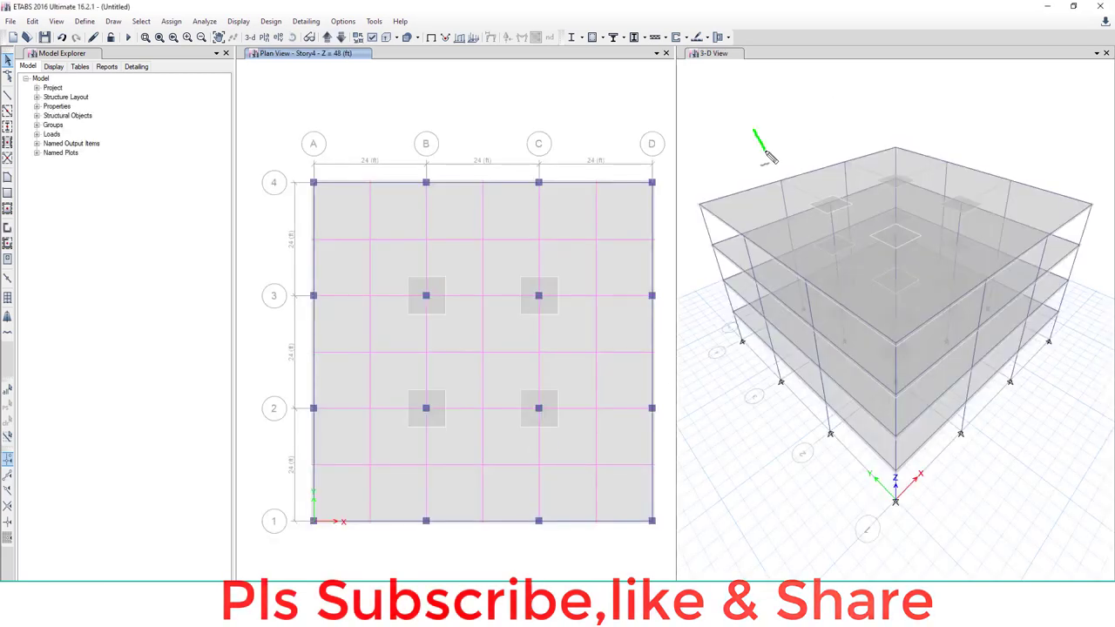
Zoom and pan the plan view to frame the 24 ft dimension between grids A and B.
drag(754, 131, 845, 115)
drag(403, 133, 519, 97)
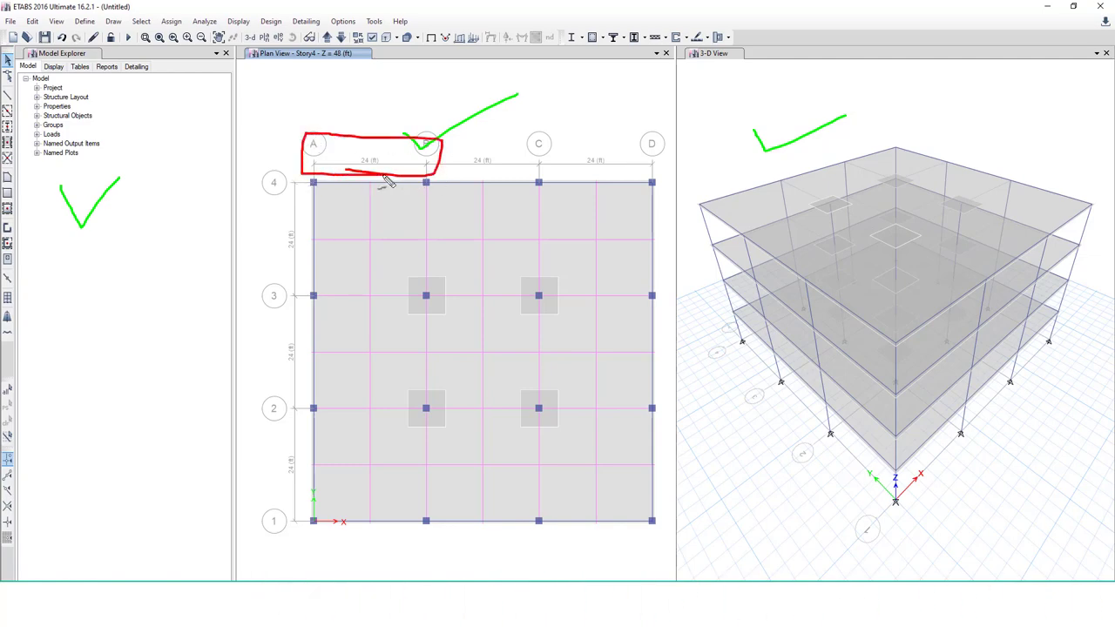
scroll(352, 156, up, 3)
middle_drag(399, 210, 444, 207)
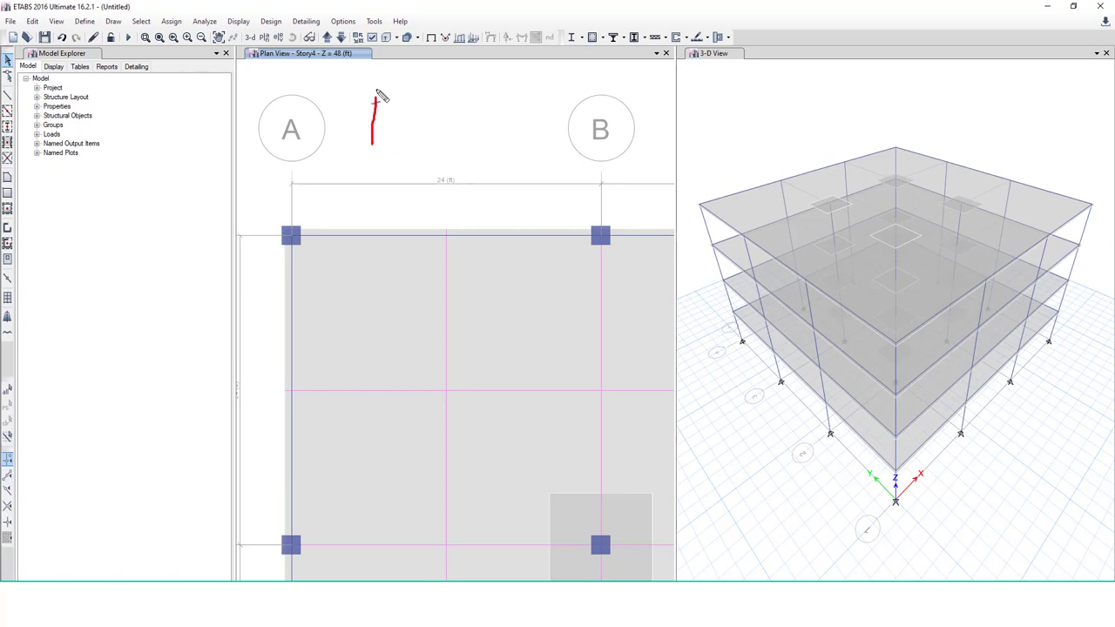
mouse_move(378, 90)
mouse_down()
mouse_move(377, 48)
mouse_move(364, 64)
mouse_move(390, 61)
mouse_up()
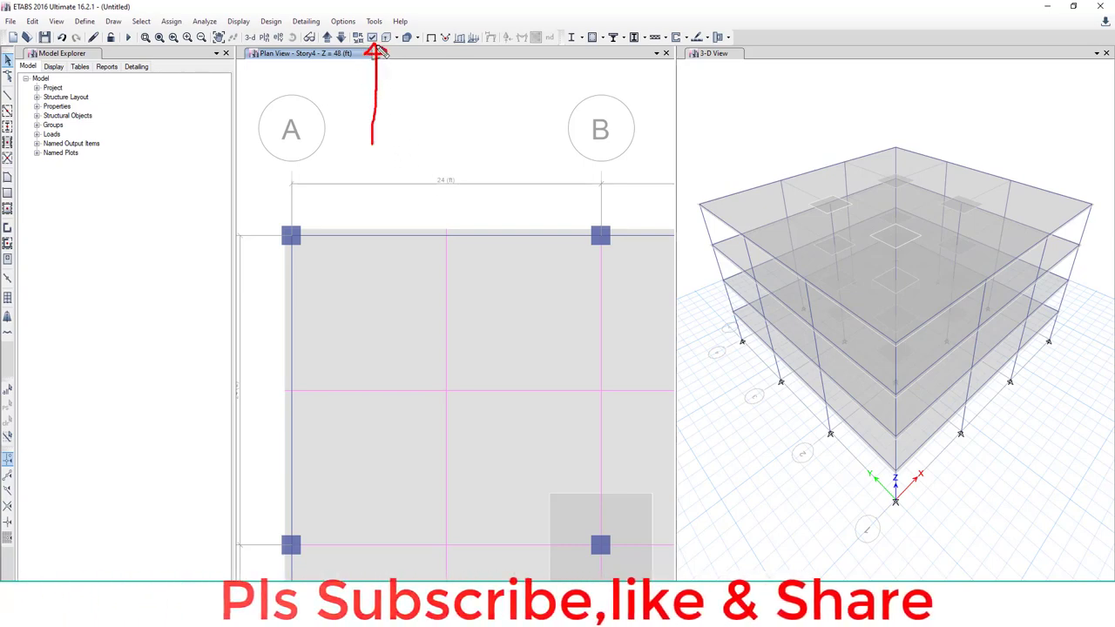
Turn off Dimension Lines in the plan display options and apply.
key(Escape)
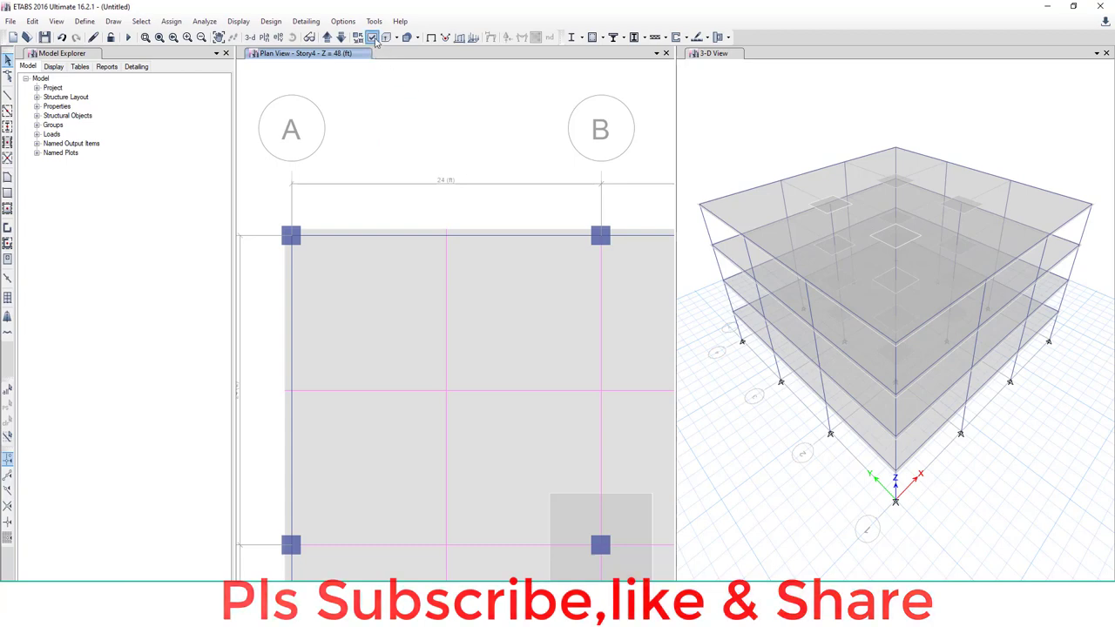
click(373, 38)
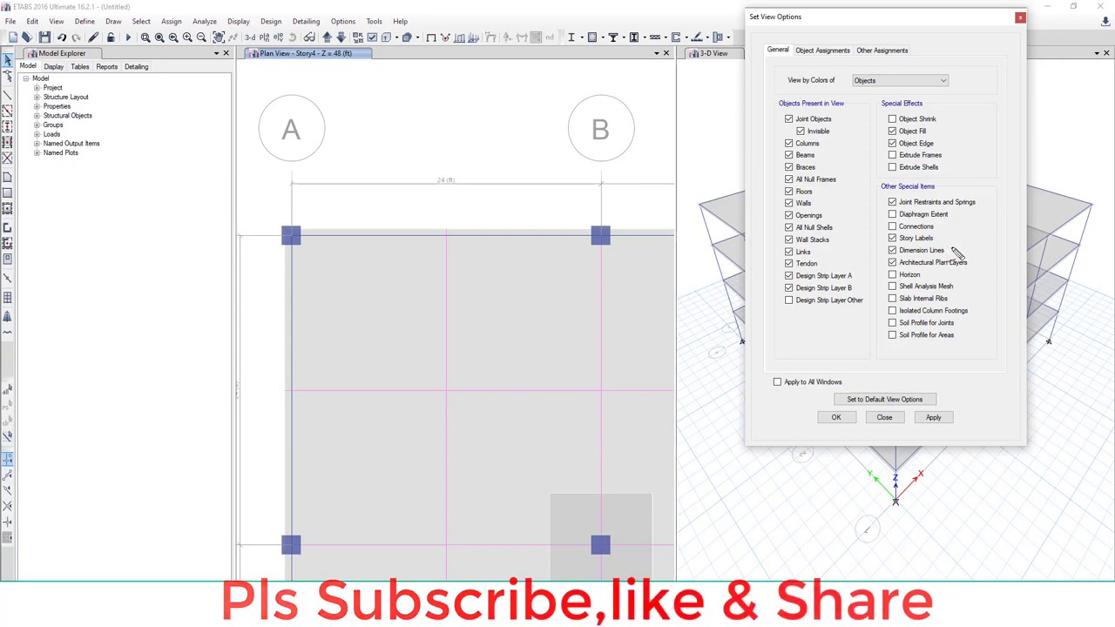
drag(951, 250, 1000, 251)
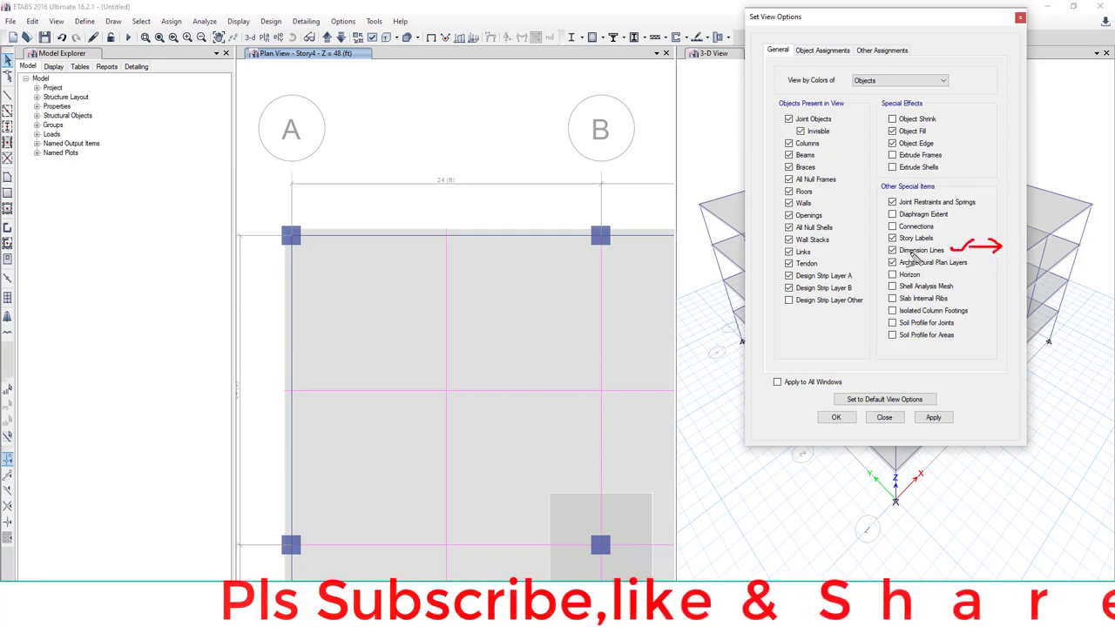
key(Escape)
click(910, 251)
click(933, 418)
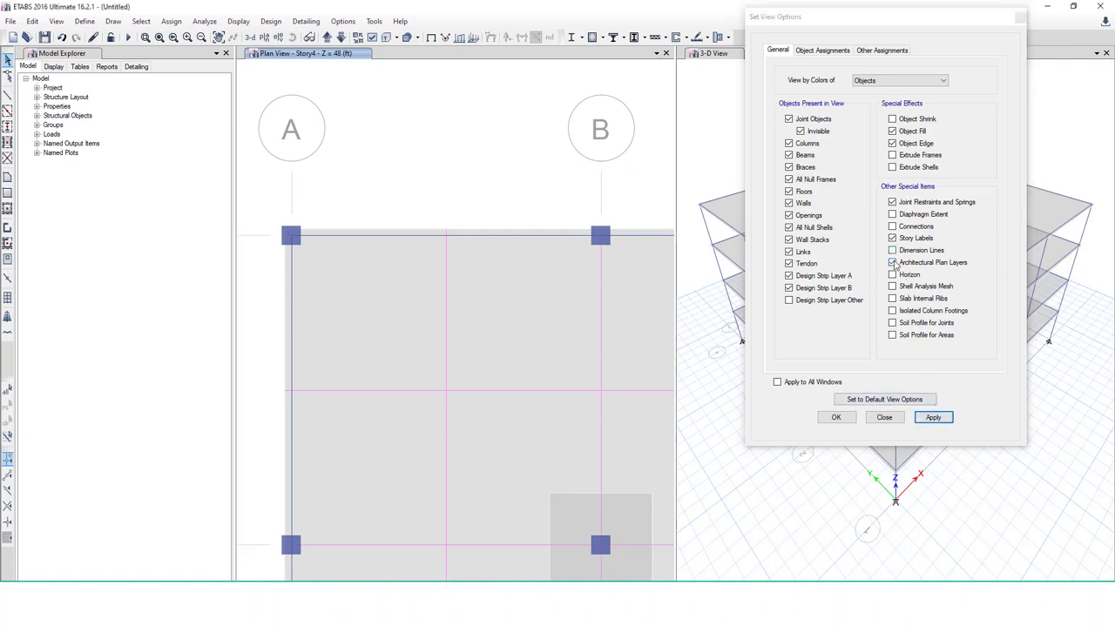
Turn Dimension Lines back on, apply, and close the display options.
click(900, 252)
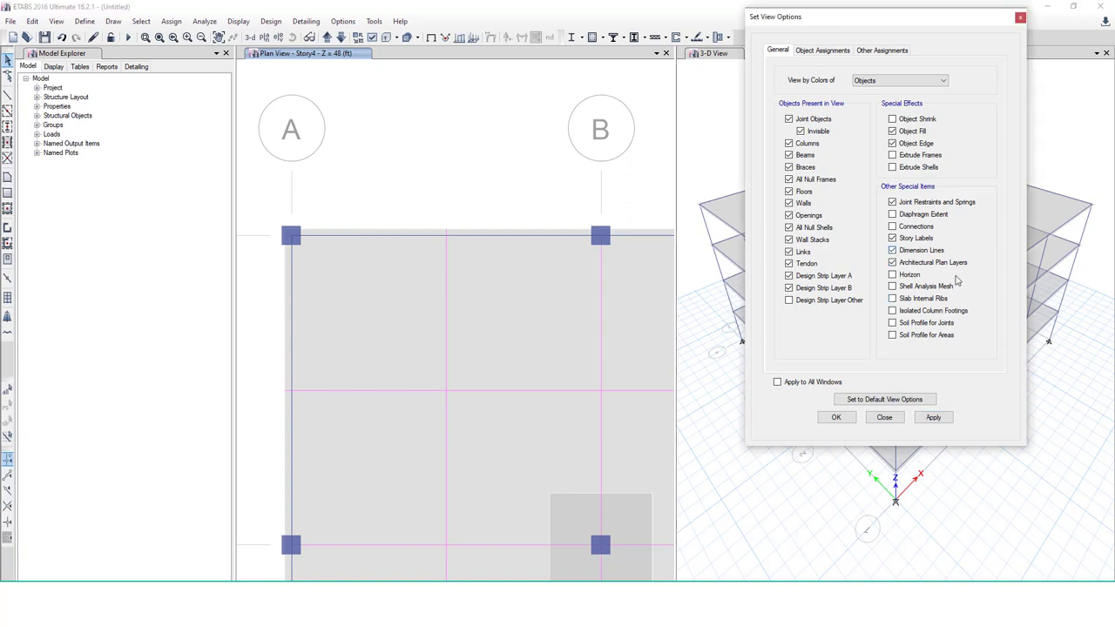
click(933, 417)
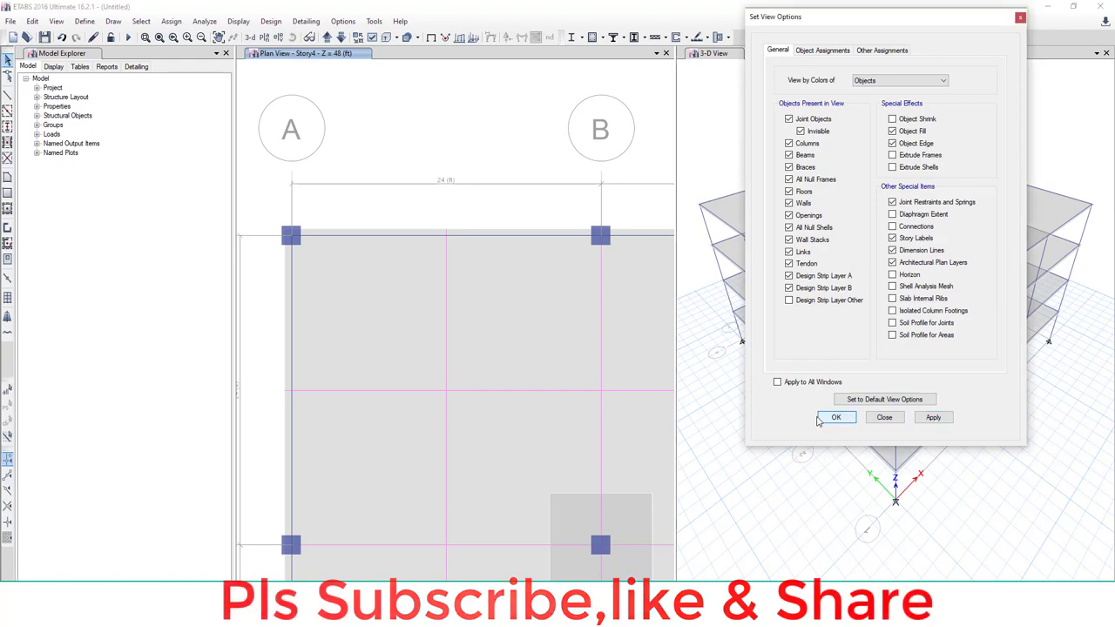
click(835, 418)
scroll(526, 235, down, 3)
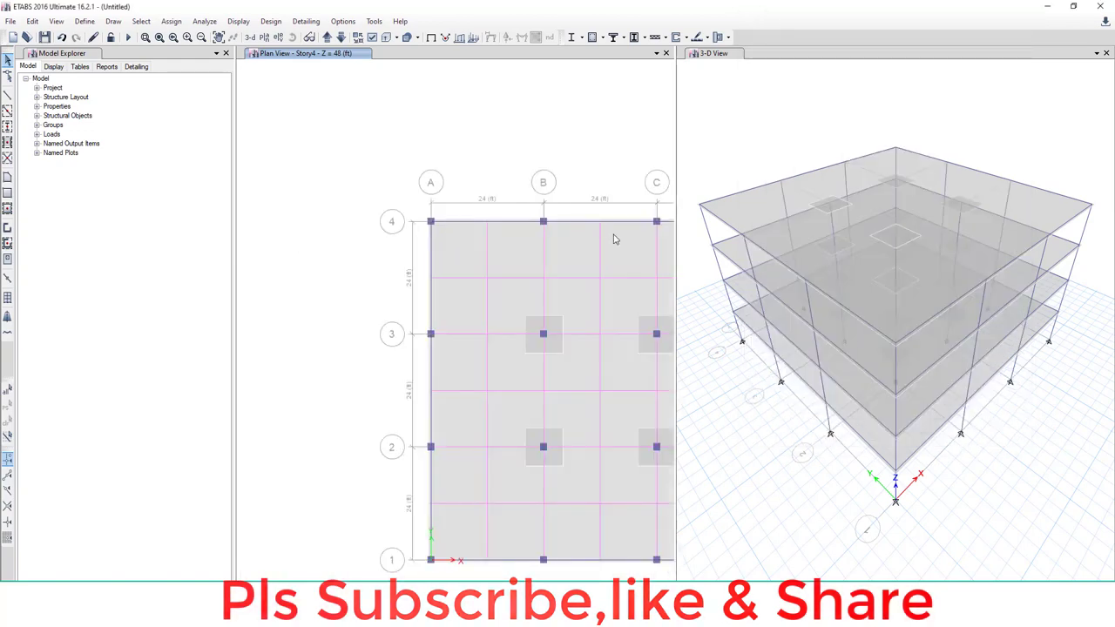
Pan and zoom the plan so it centres on grid lines A and B.
middle_drag(612, 238, 541, 223)
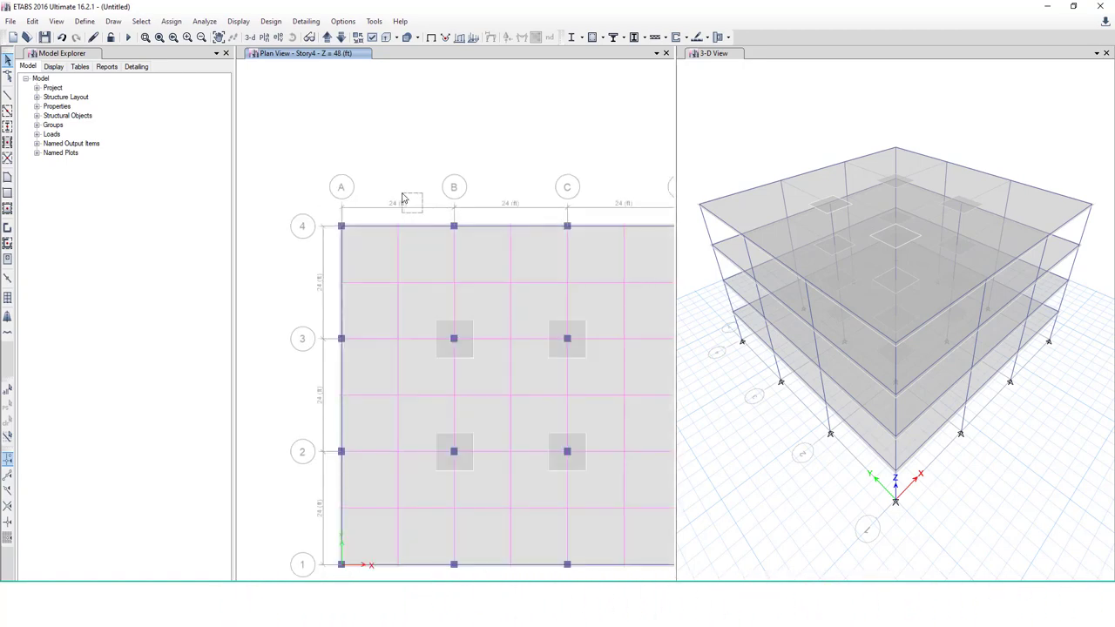
scroll(405, 207, up, 3)
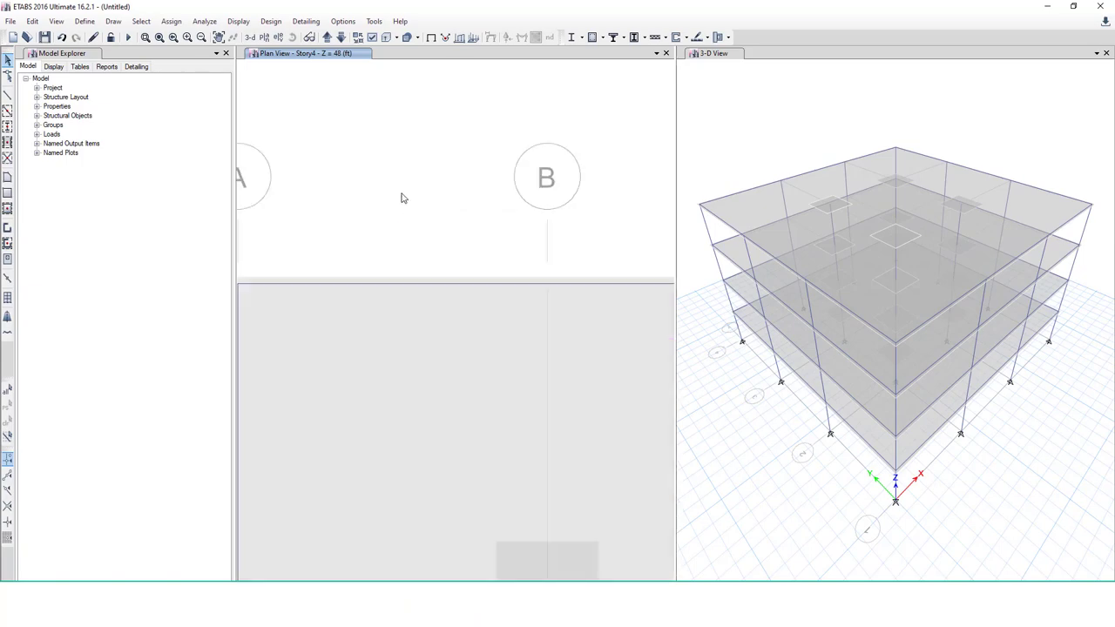
middle_drag(369, 253, 459, 261)
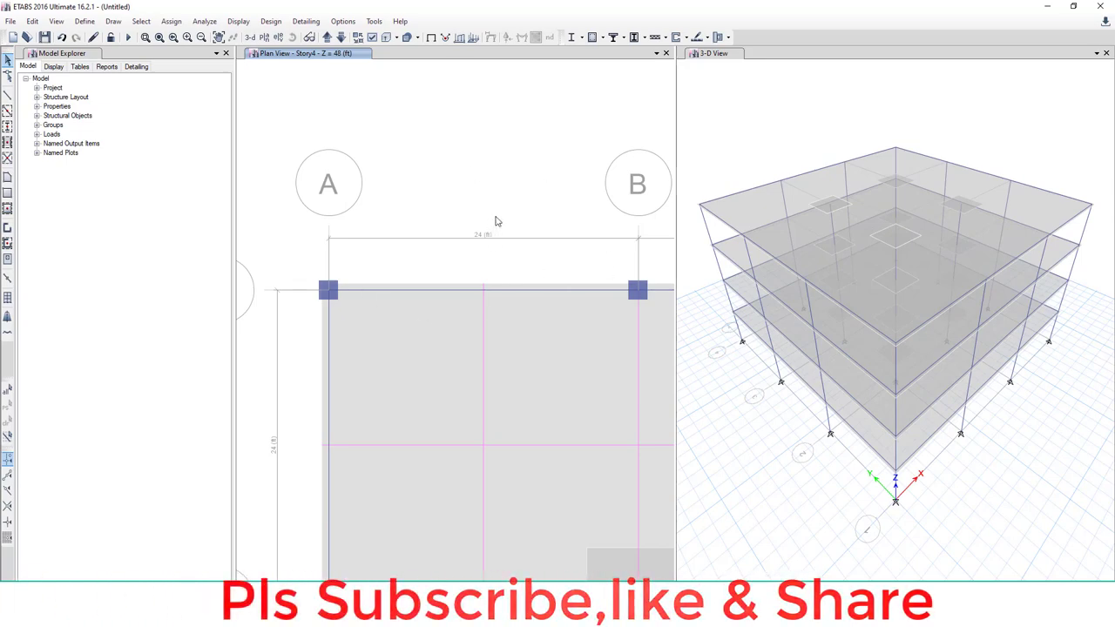
Unlock on-screen grid system editing from the plan view's context menu.
right_click(477, 175)
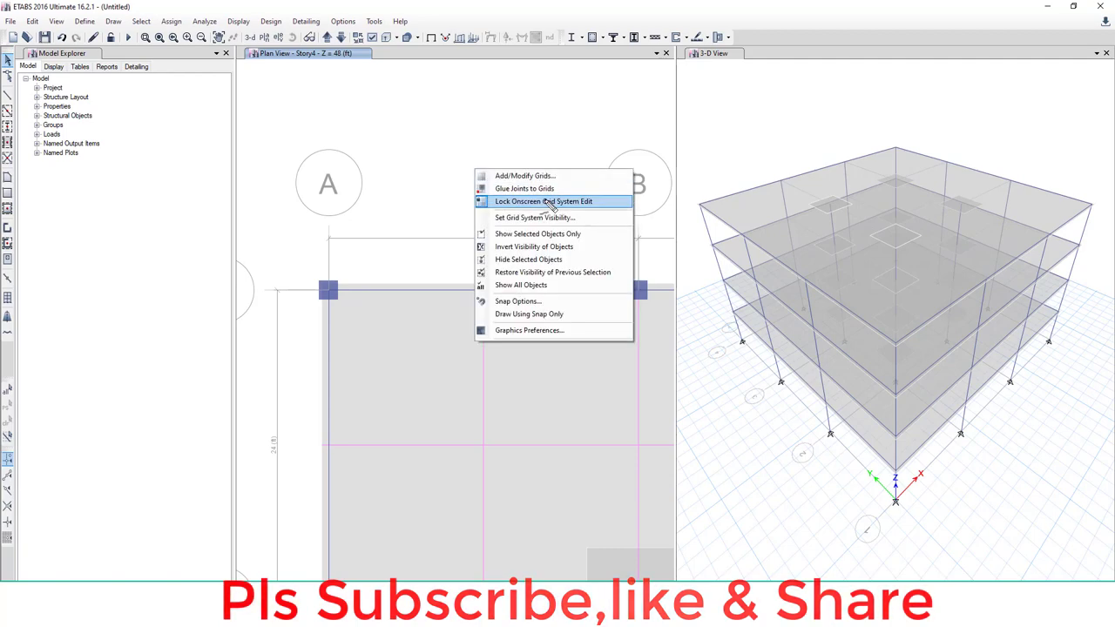
mouse_move(741, 209)
mouse_down()
mouse_move(597, 203)
mouse_move(624, 216)
mouse_up()
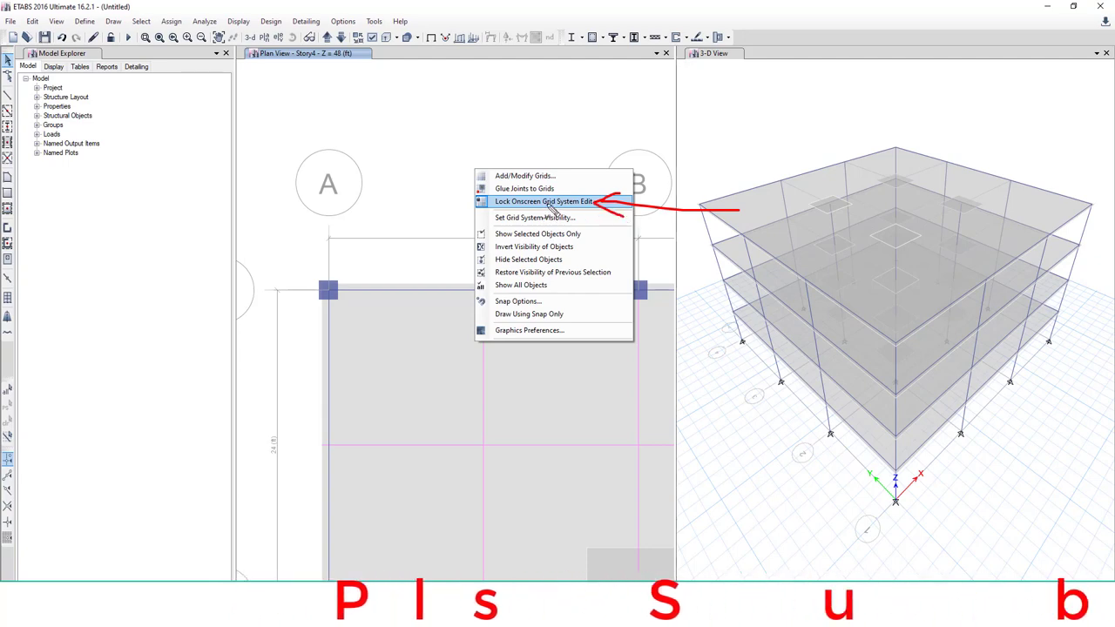
key(Escape)
right_click(527, 166)
click(545, 200)
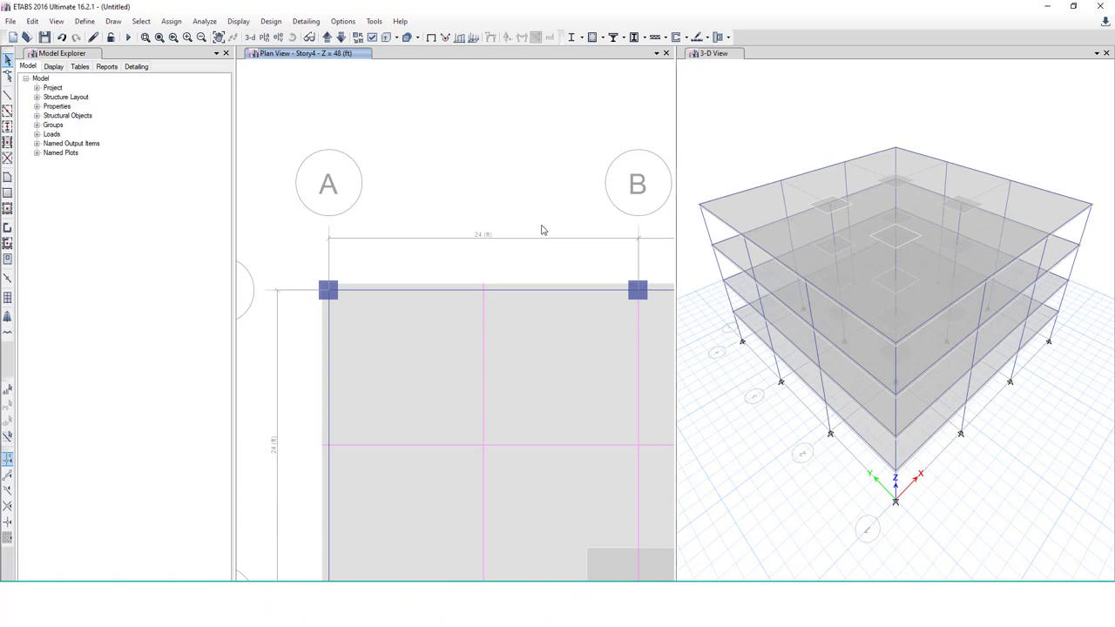
Select and delete the 24 ft dimension line between grids A and B.
scroll(543, 229, down, 2)
scroll(538, 236, up, 2)
click(542, 234)
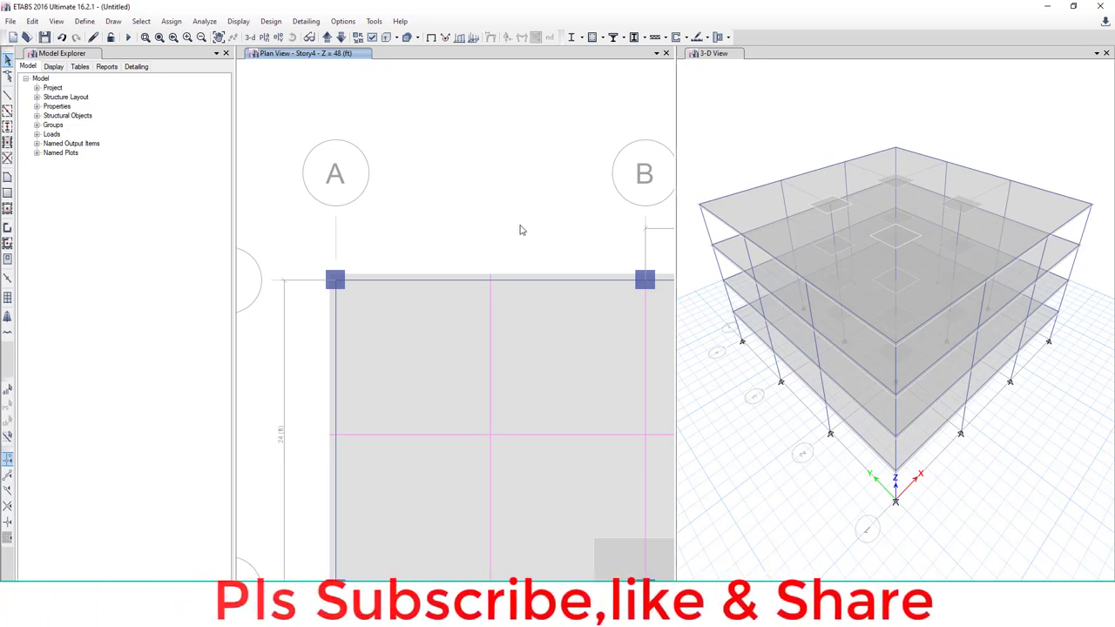
Pan and widen the plan view to show the full slab with grids A–D.
middle_drag(540, 354, 491, 316)
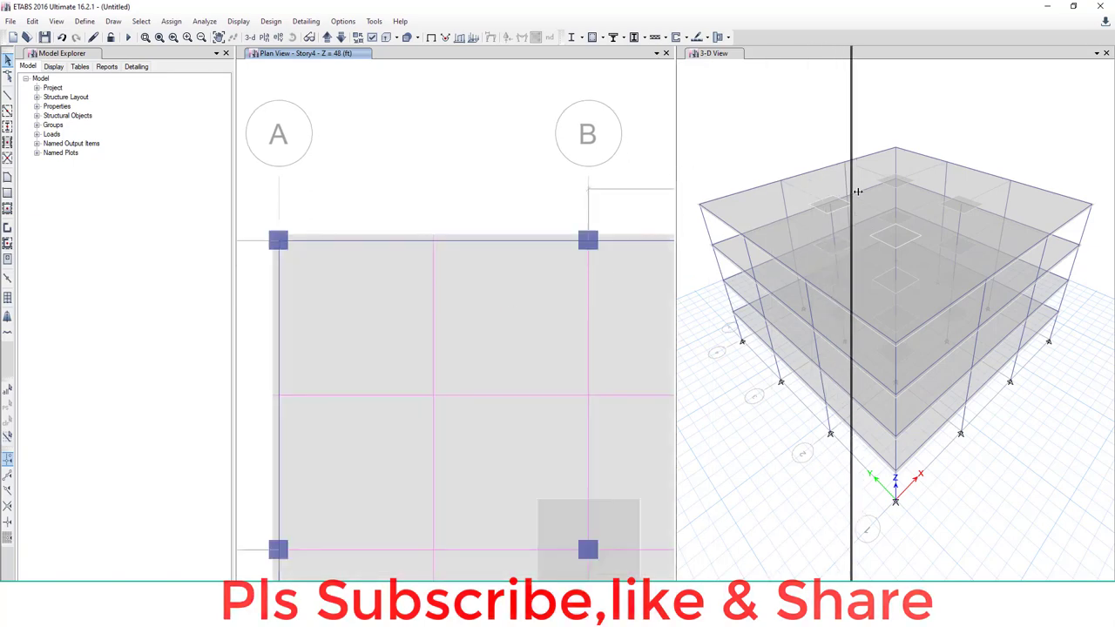
drag(861, 192, 860, 192)
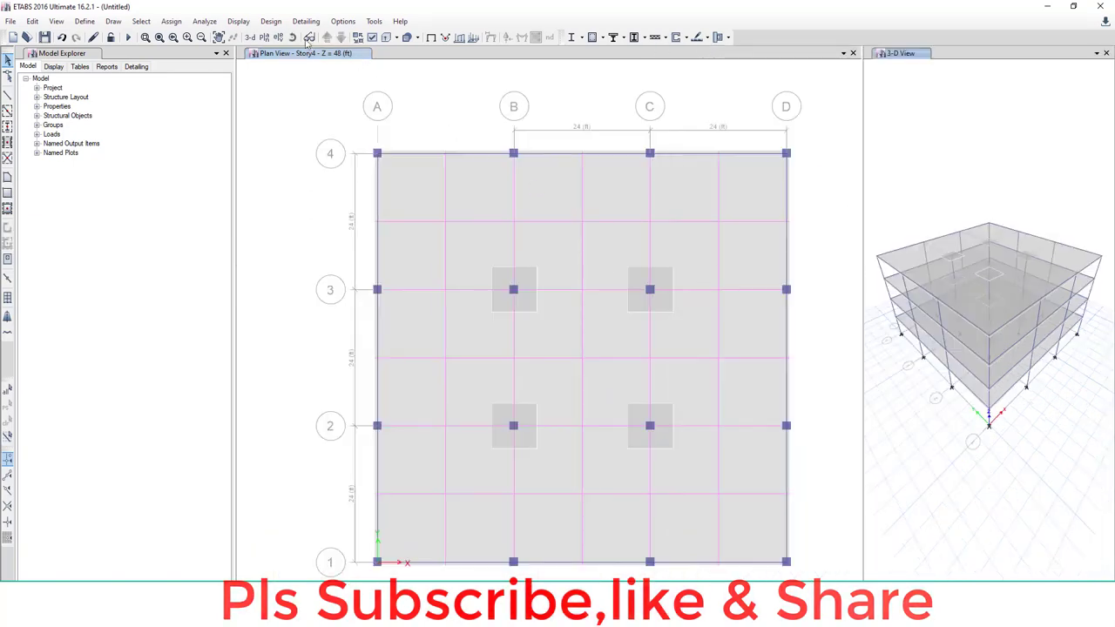
click(114, 22)
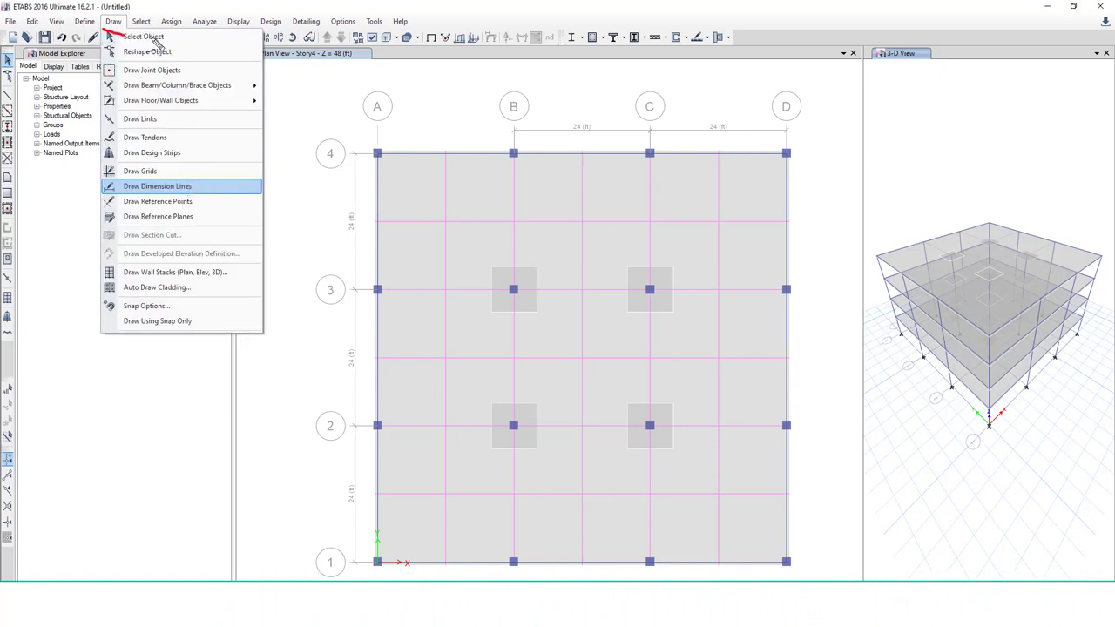
Draw a 24 ft dimension line from A4 to B4, placed above row 4.
click(210, 189)
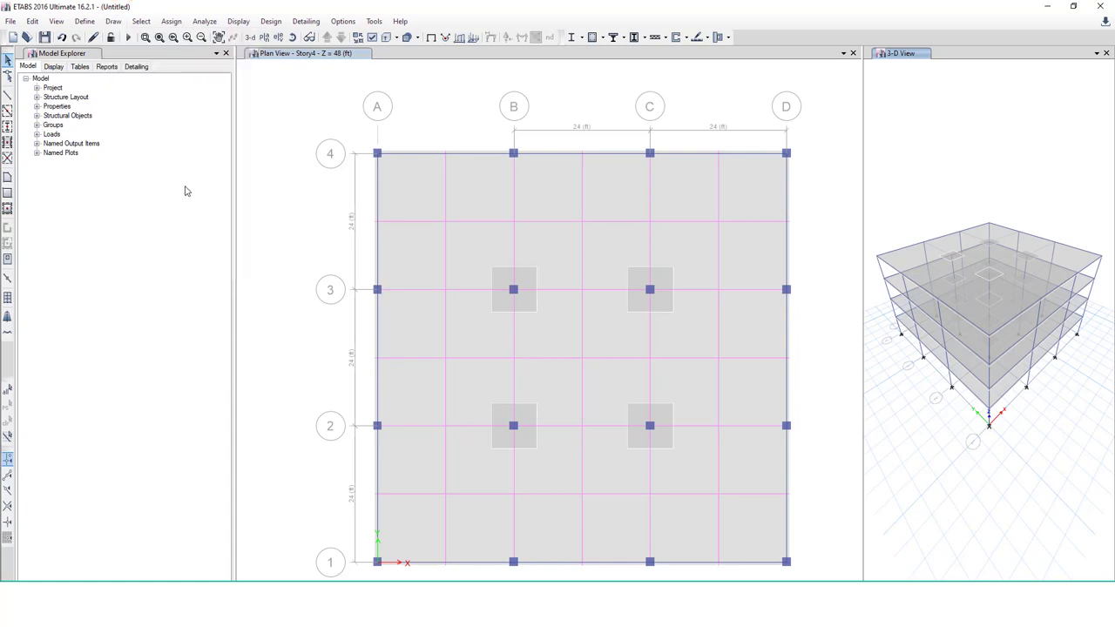
click(113, 20)
click(152, 184)
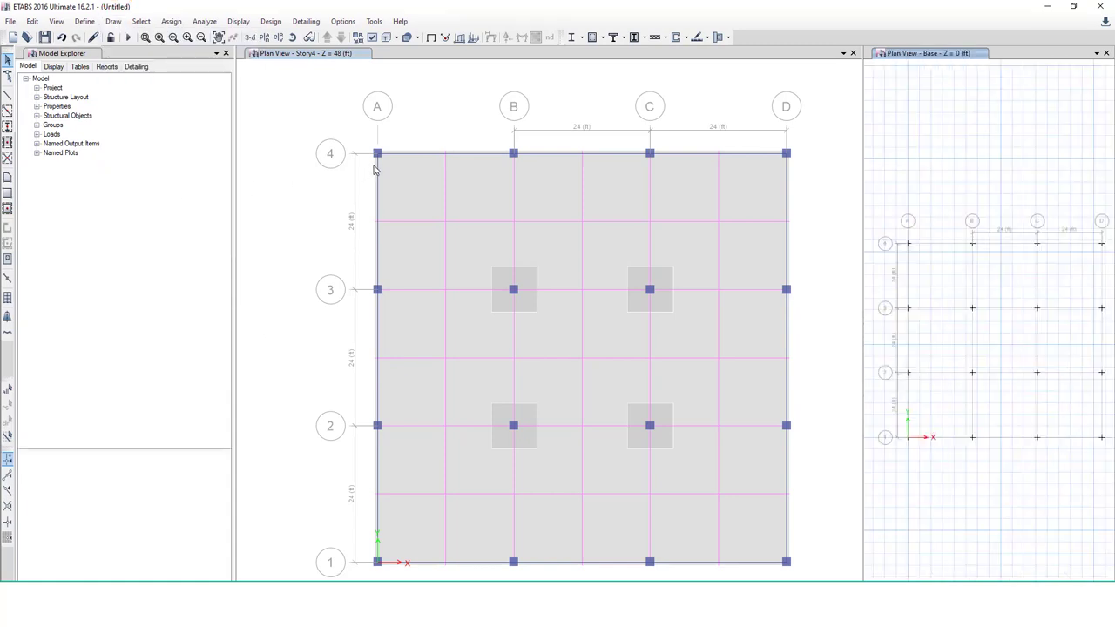
click(379, 157)
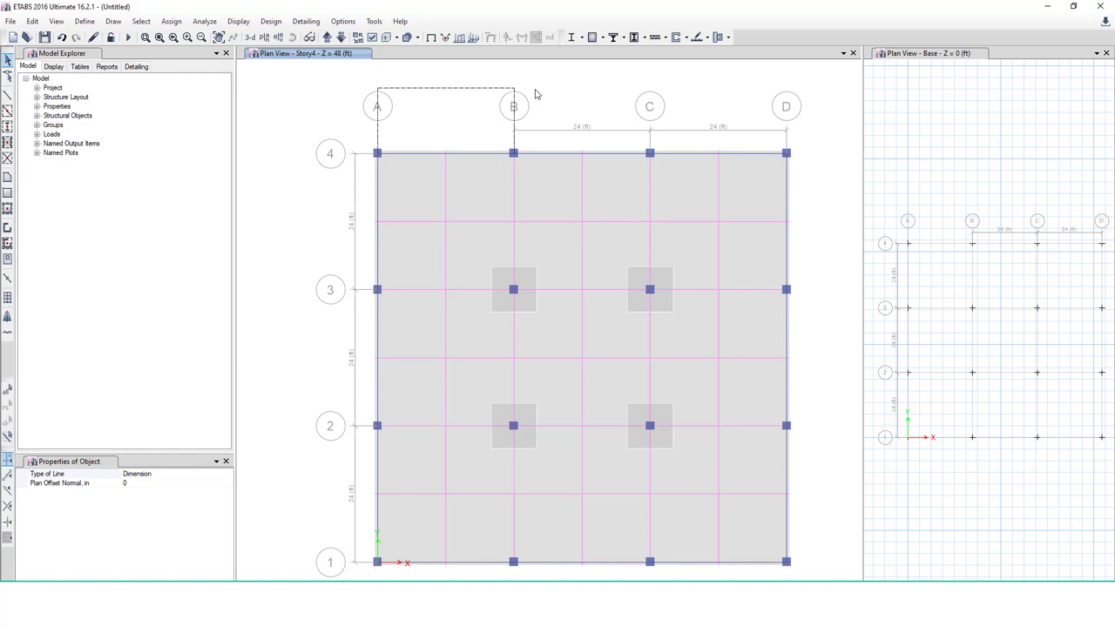
middle_drag(536, 94, 531, 167)
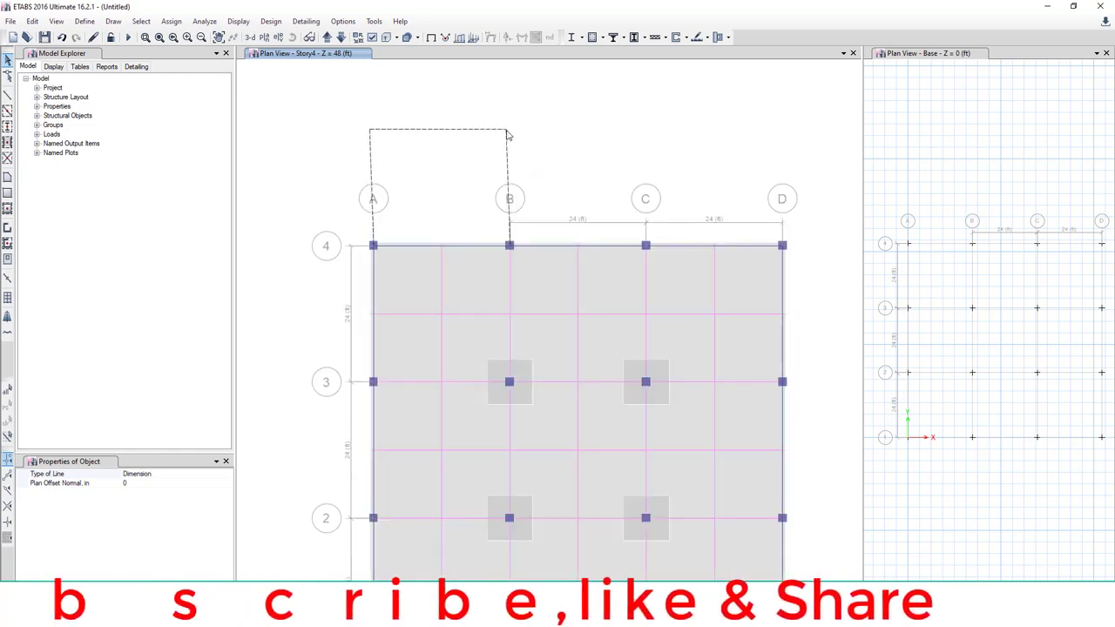
click(509, 137)
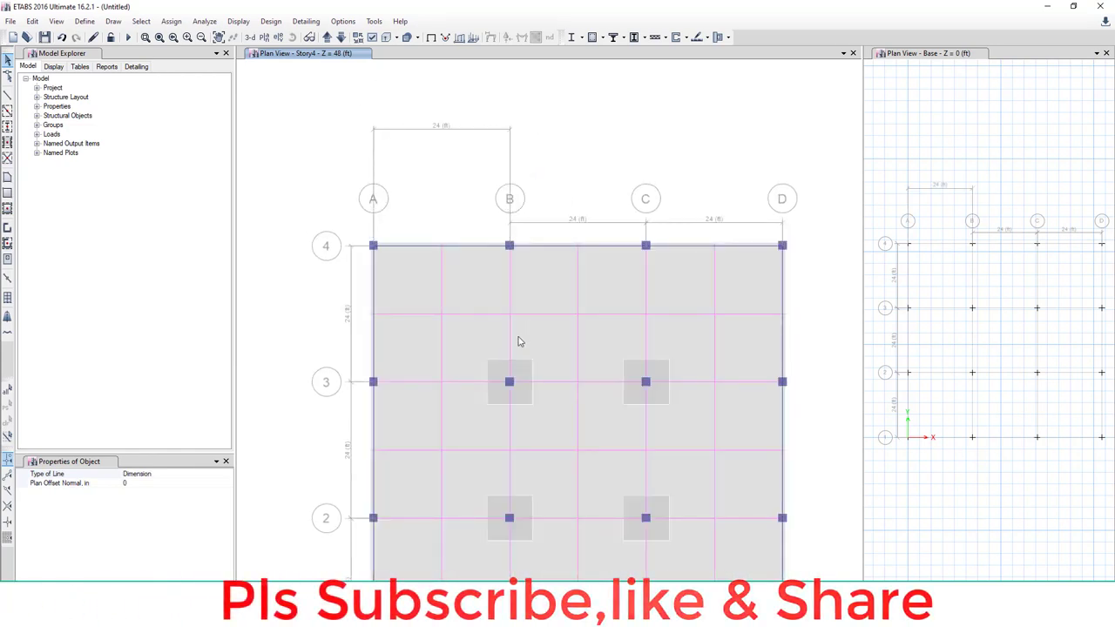
Draw an inclined 33.94 ft dimension from grid point A4 to B3.
click(373, 245)
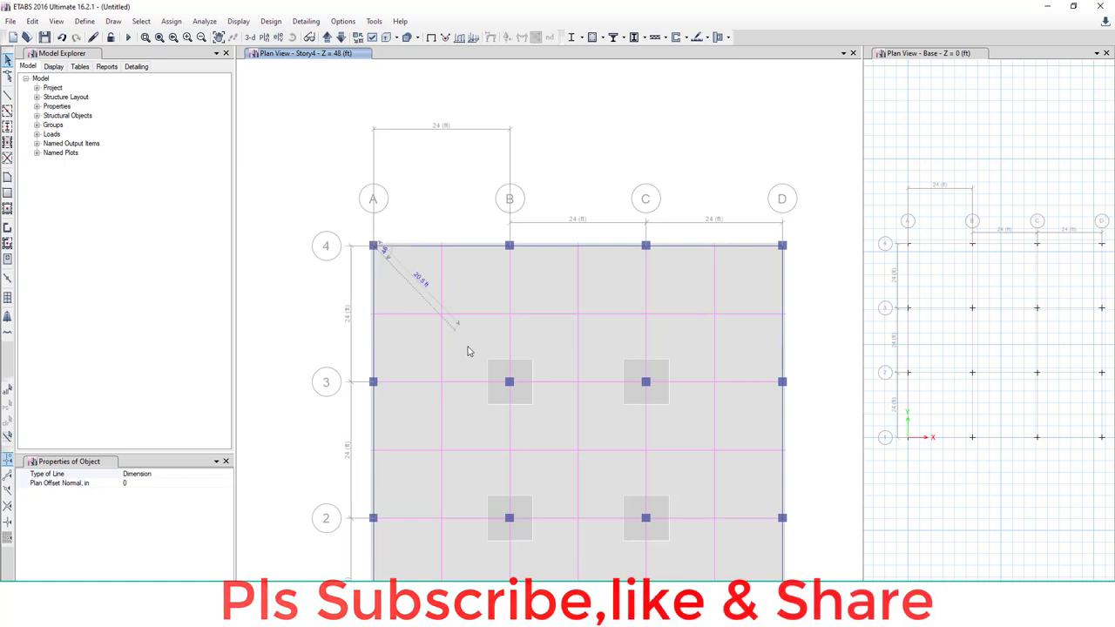
click(510, 383)
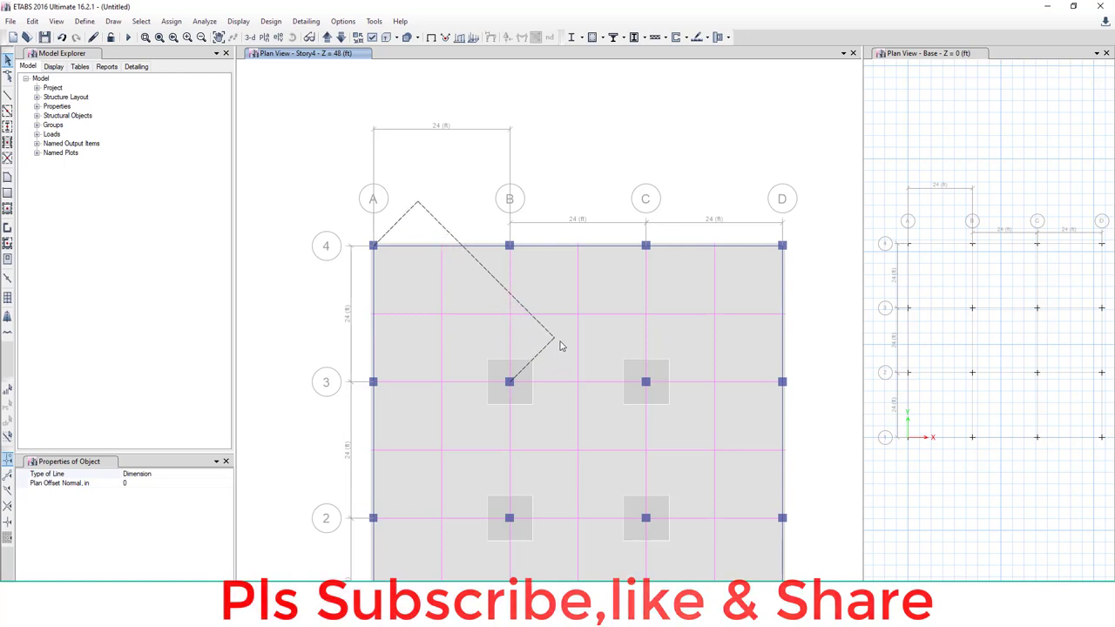
click(726, 242)
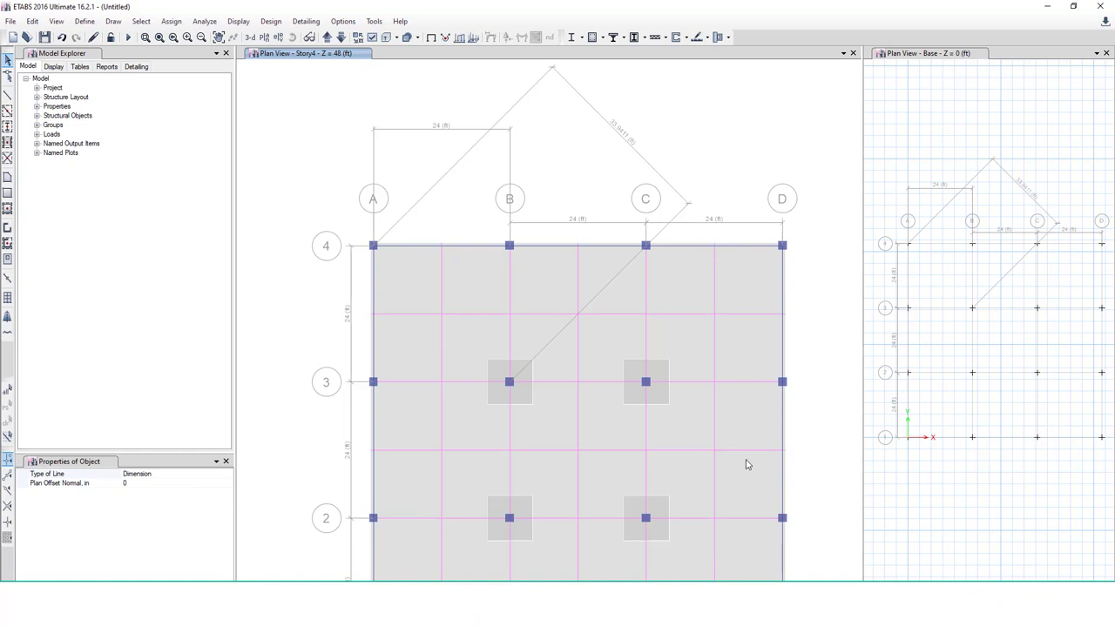
Draw a vertical 24 ft dimension from C4 to C3, offset right of grid D.
scroll(640, 421, up, 4)
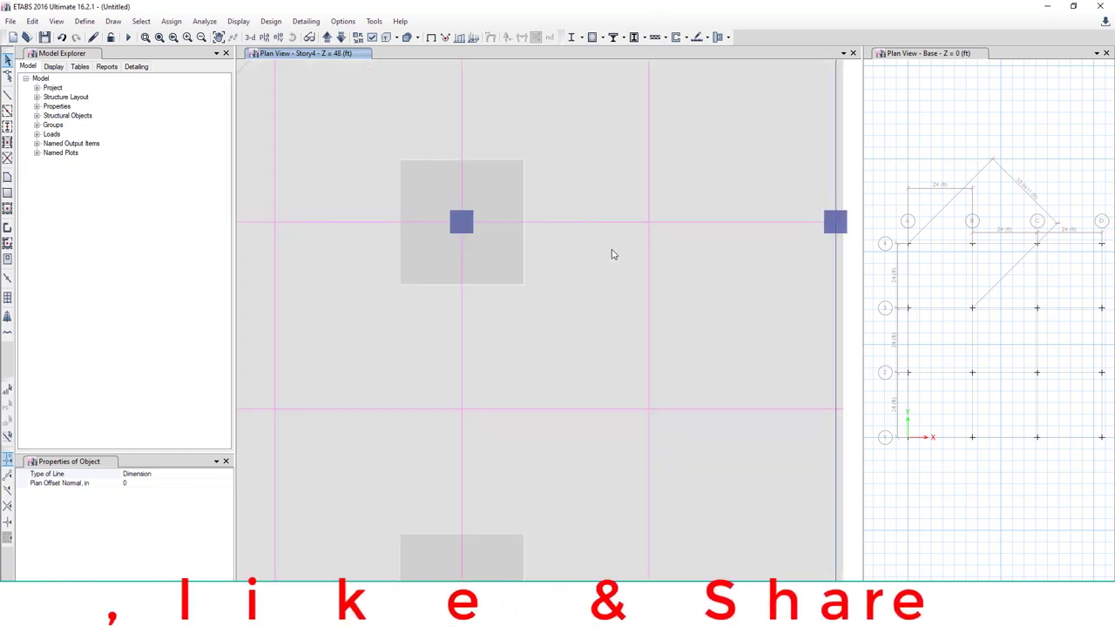
scroll(602, 264, down, 5)
scroll(587, 269, up, 5)
middle_drag(530, 209, 580, 295)
click(536, 167)
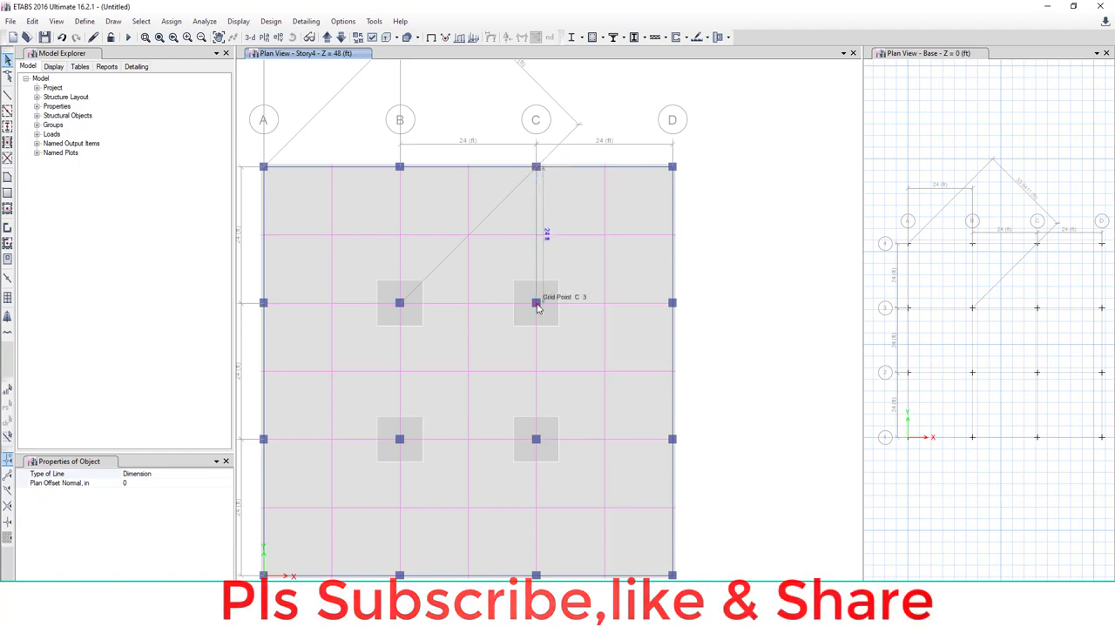
click(536, 304)
click(720, 304)
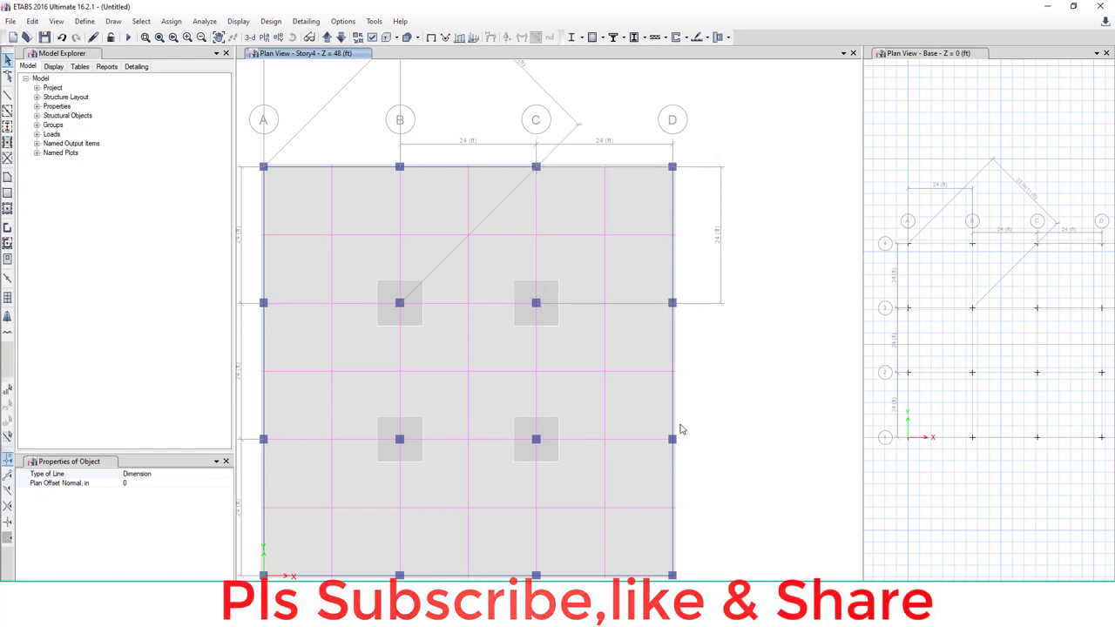
scroll(676, 427, down, 3)
scroll(698, 391, up, 3)
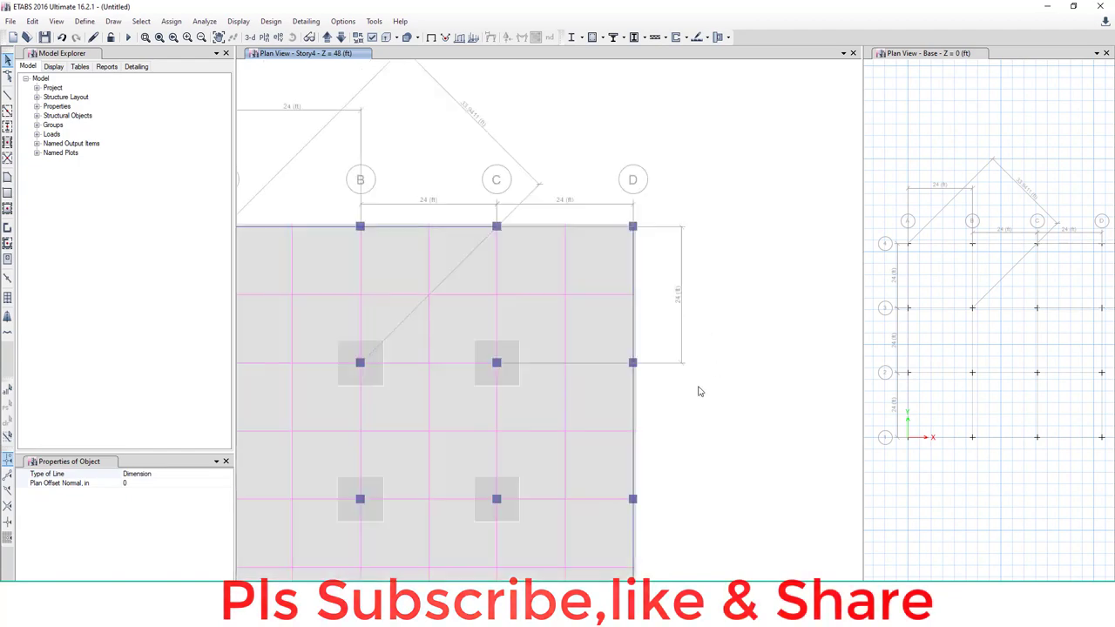
middle_drag(517, 386, 638, 336)
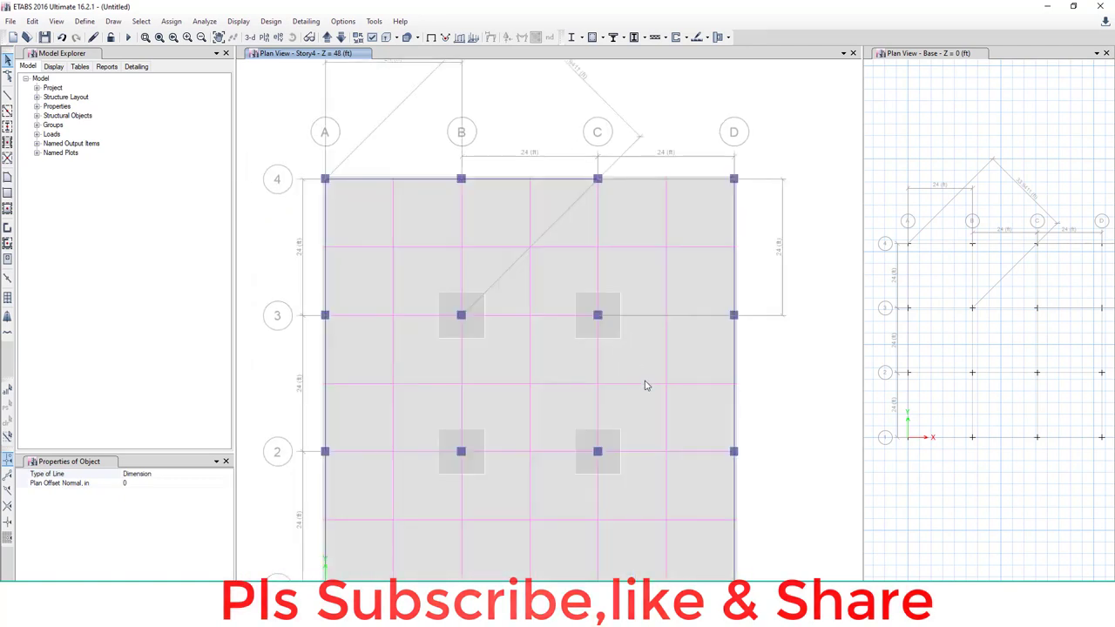